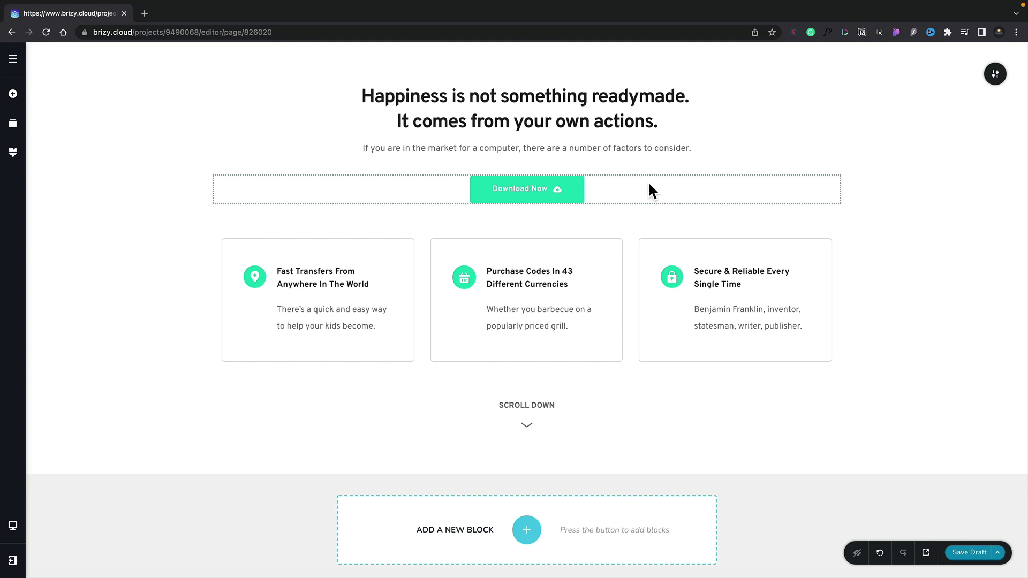
- Select the Download Now button and open its colour settings, showing solid #05CAB6
click(550, 193)
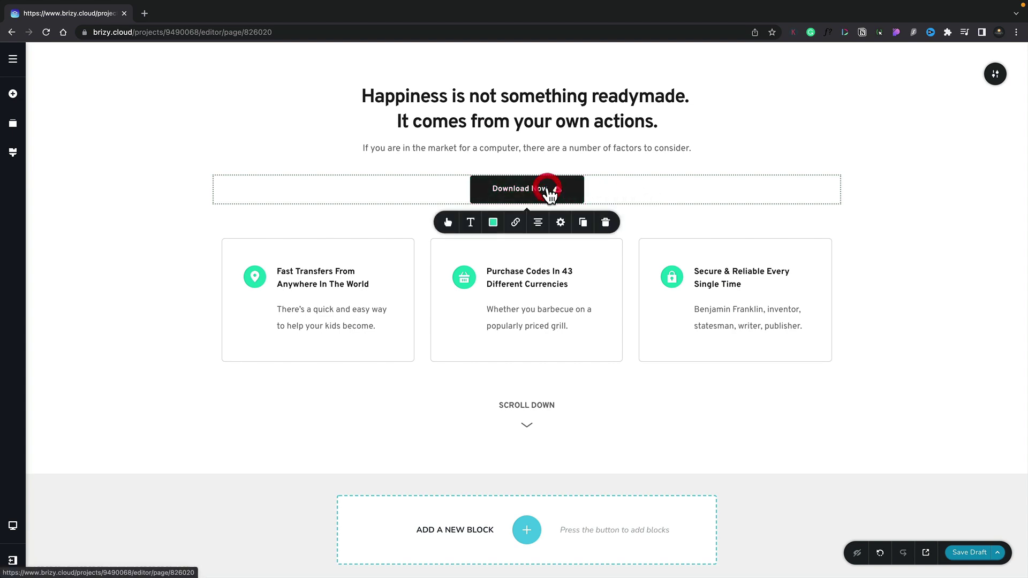
click(493, 223)
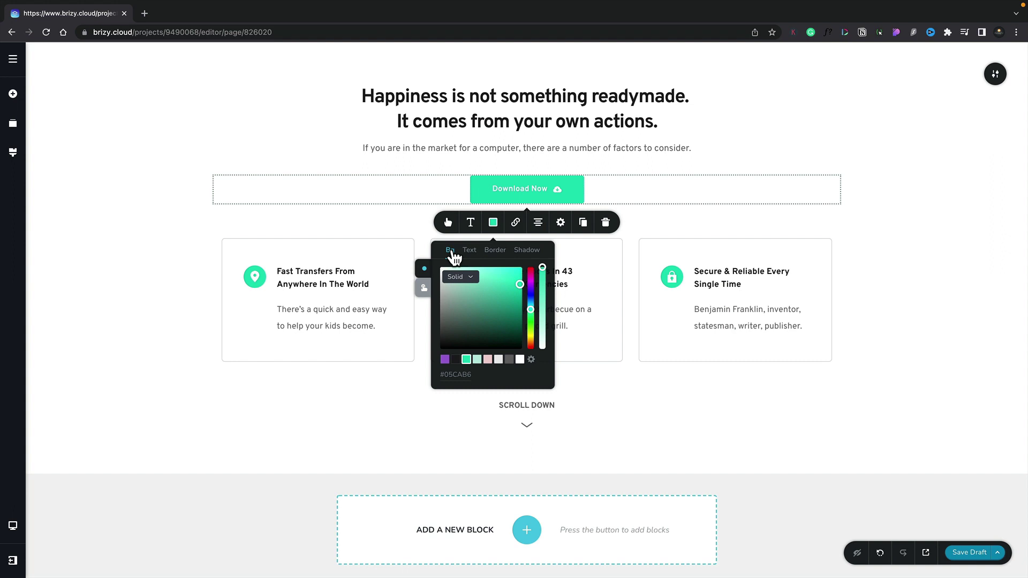
- Review the button's Text, Border and Shadow colour options, then return to its background colour
click(469, 249)
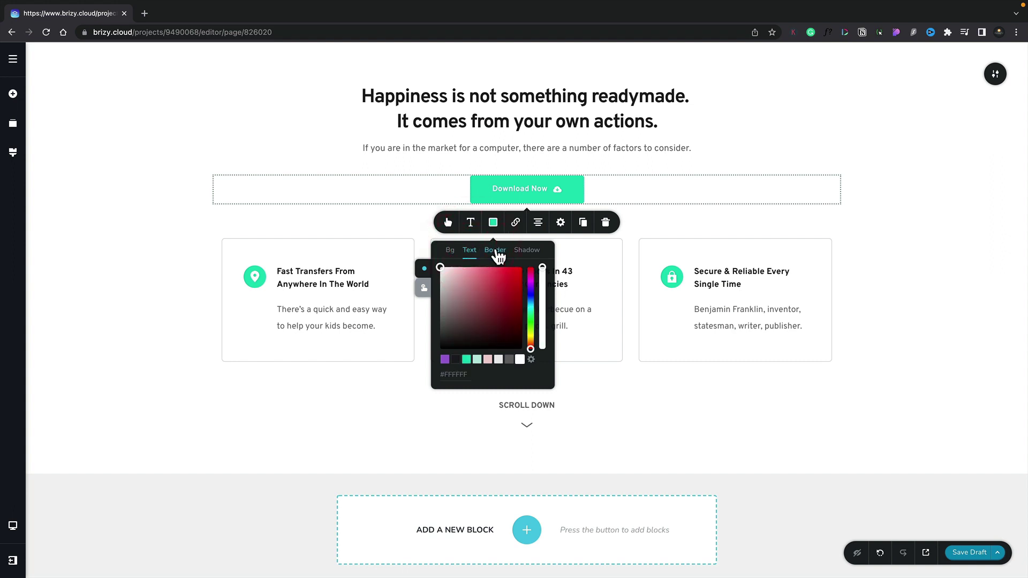
click(497, 251)
click(527, 250)
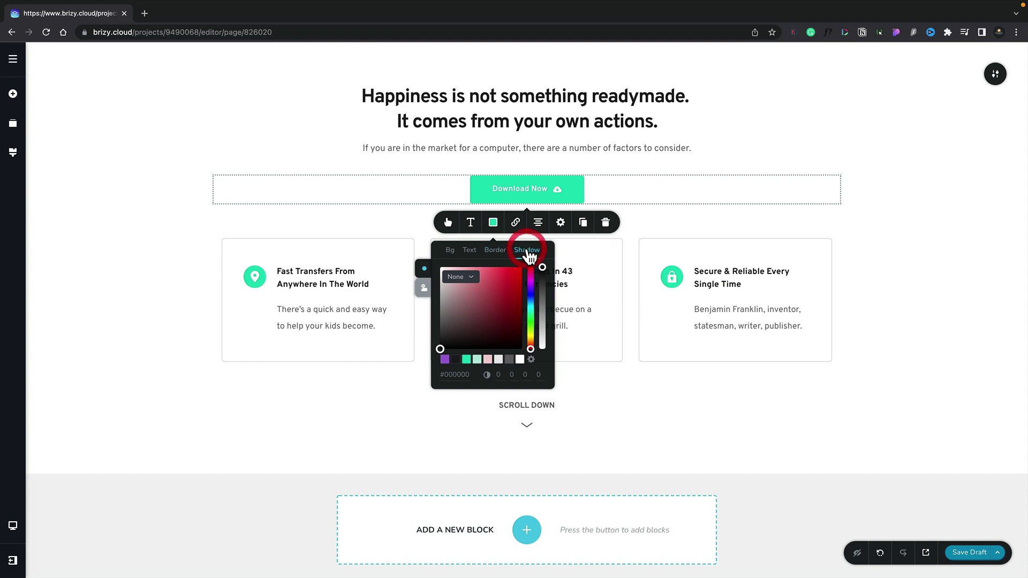
click(452, 254)
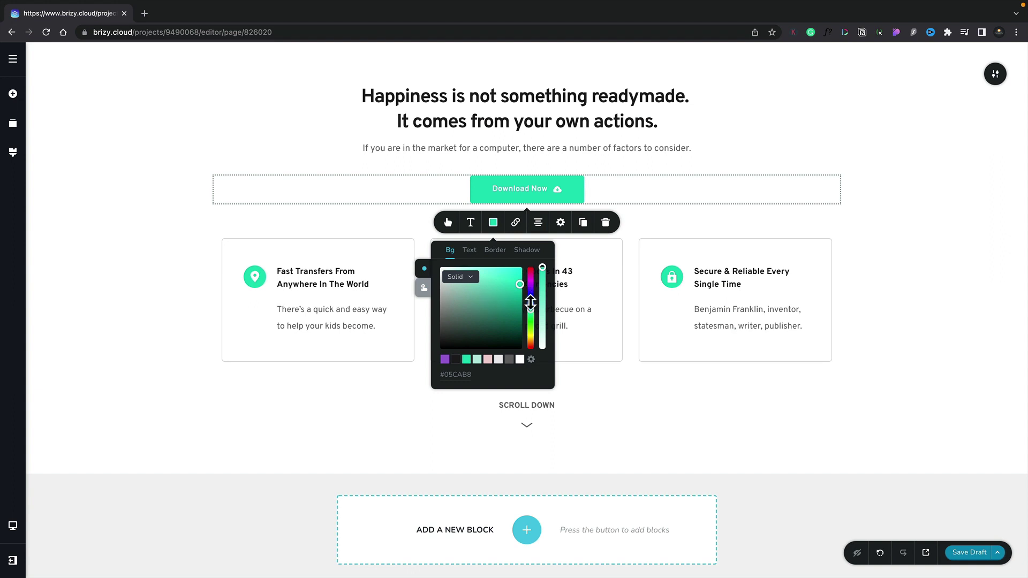
- Shift the button's background hue into blue and tune it to solid #2964A9
click(531, 306)
mouse_move(532, 306)
mouse_down()
mouse_move(513, 285)
mouse_move(503, 295)
mouse_up()
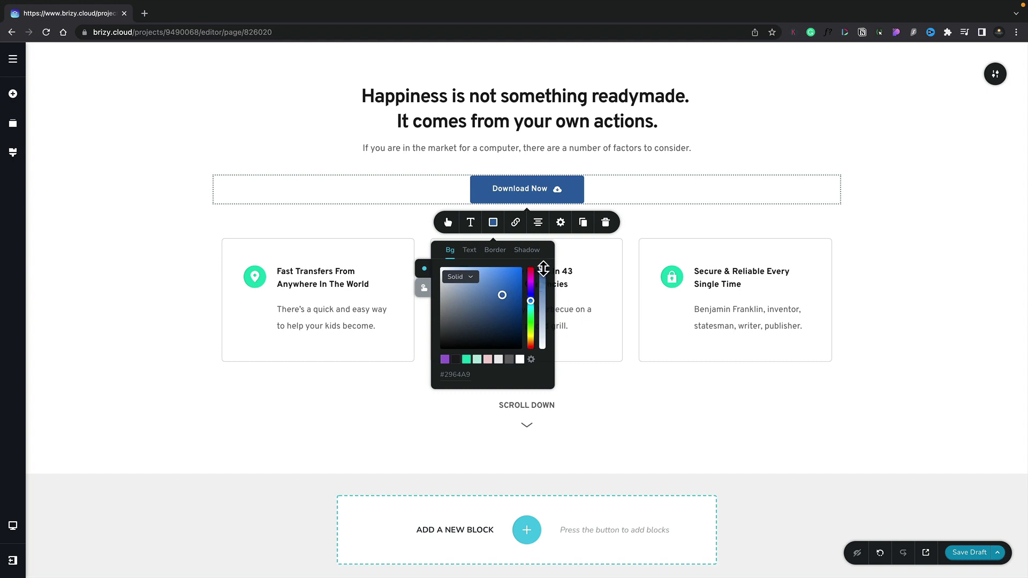
mouse_move(542, 266)
mouse_down()
mouse_move(547, 340)
mouse_move(540, 271)
mouse_up()
- Switch the button background to a gradient ending in light mint #B8E6E1
click(470, 276)
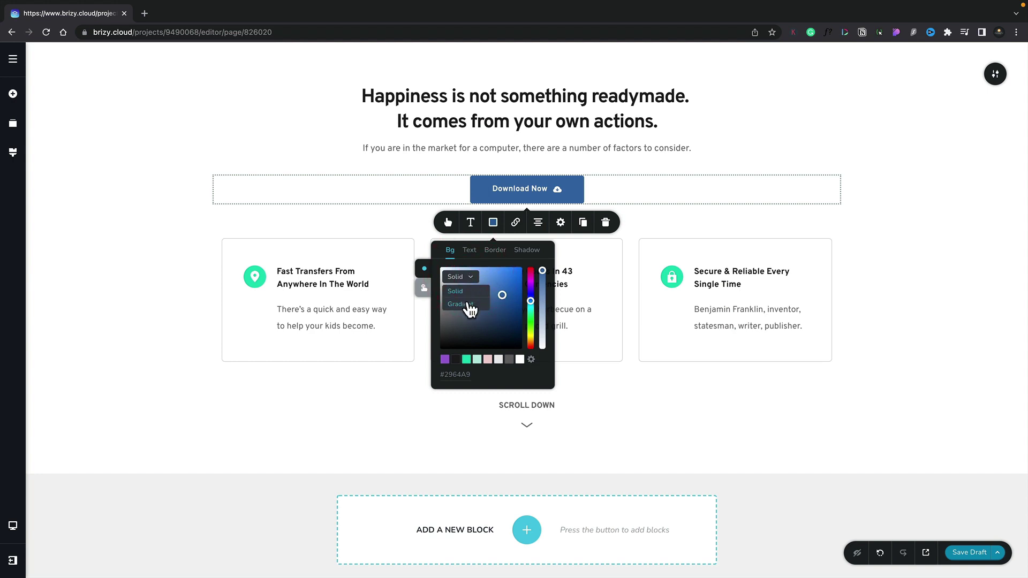
click(469, 305)
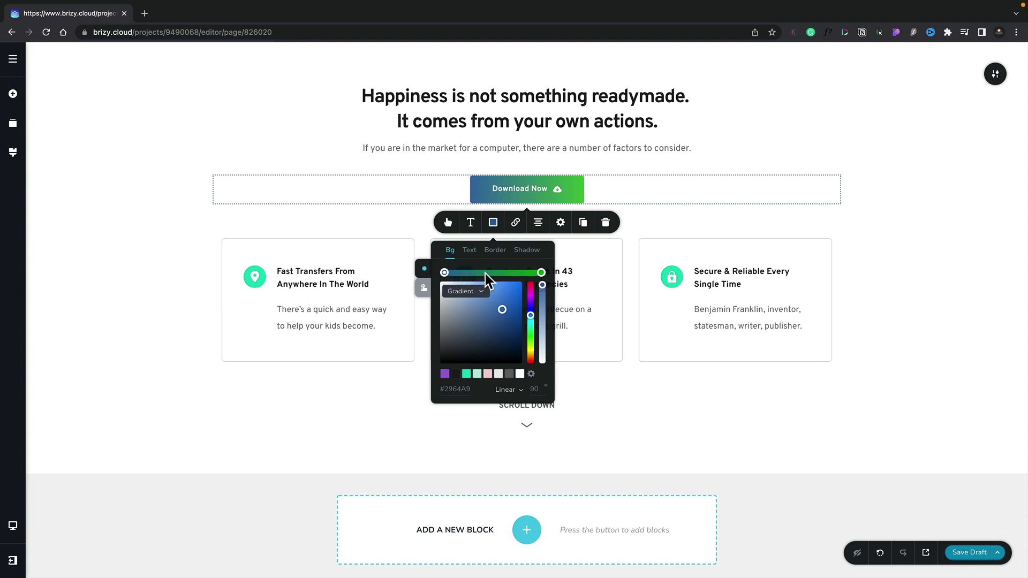
click(541, 273)
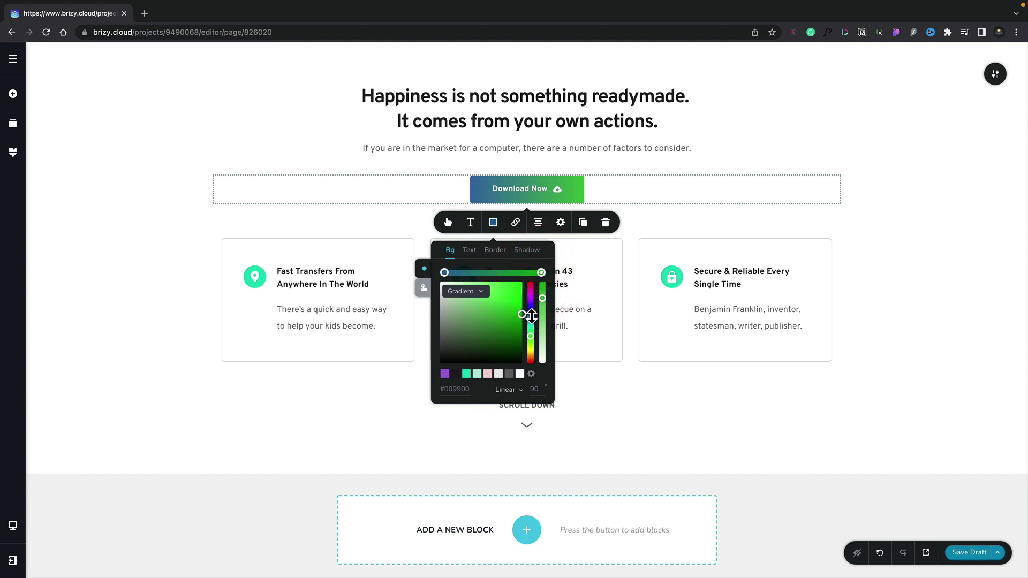
click(477, 376)
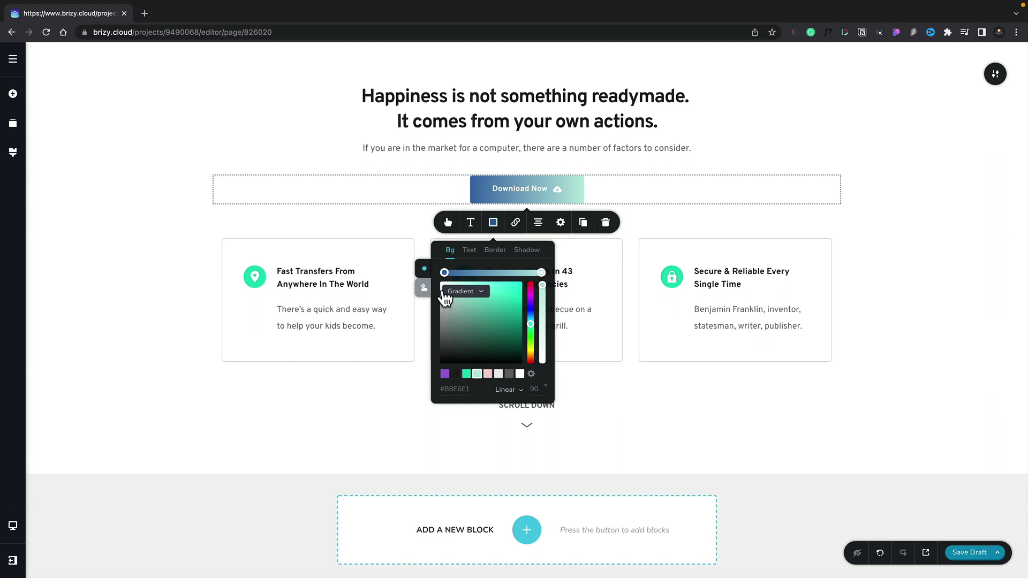
- Move the blue start and mint end gradient stops inward
click(445, 273)
drag(444, 273, 475, 273)
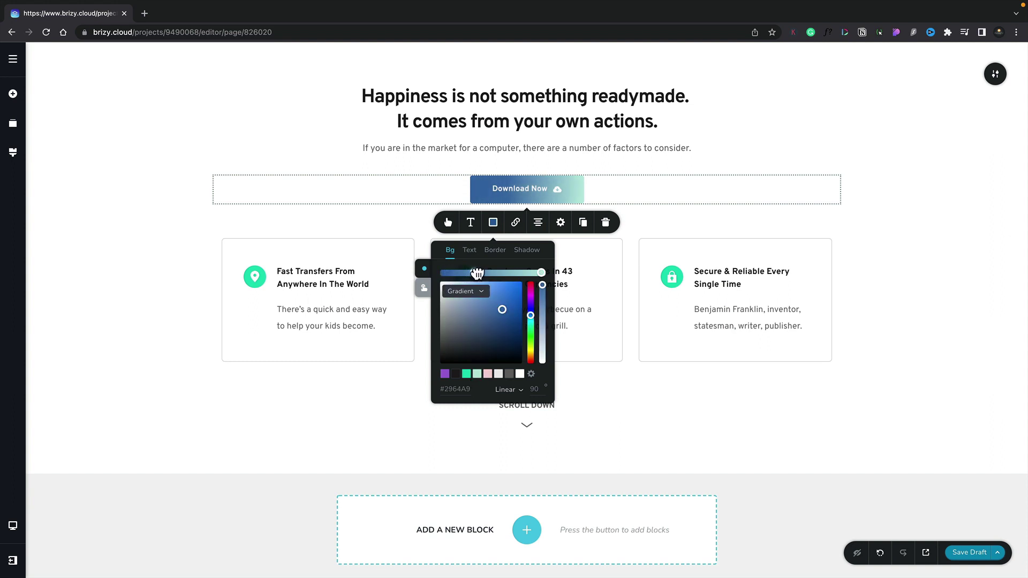
drag(542, 274, 442, 274)
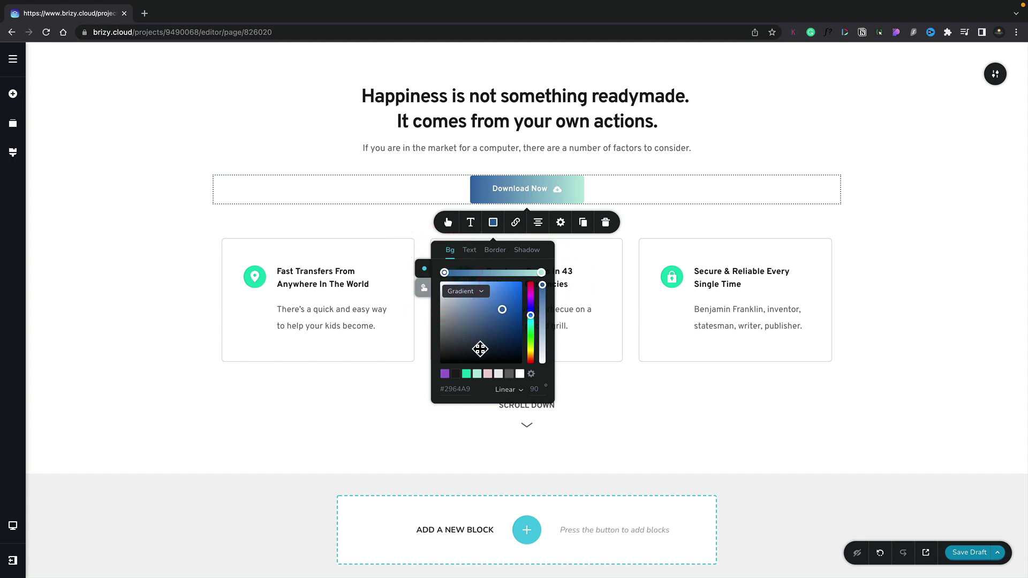
- Try a radial gradient, return to linear, and set the gradient angle to 180°
click(515, 392)
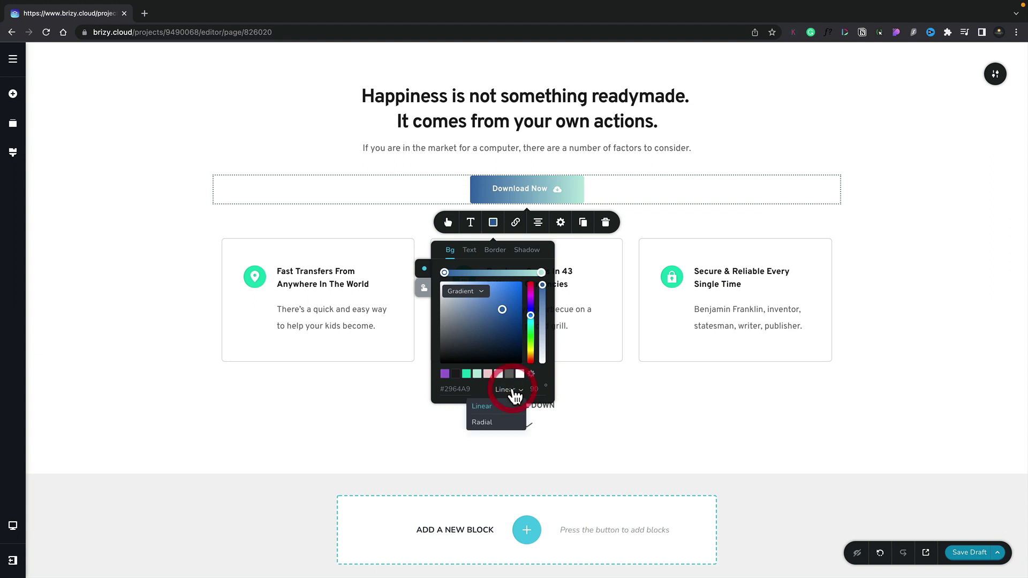
click(482, 422)
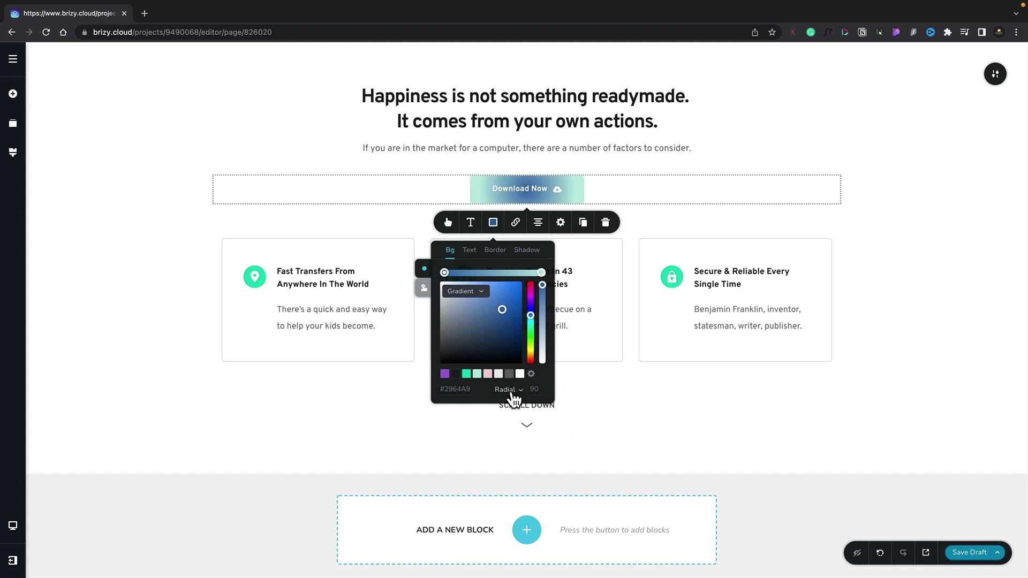
click(506, 392)
click(485, 406)
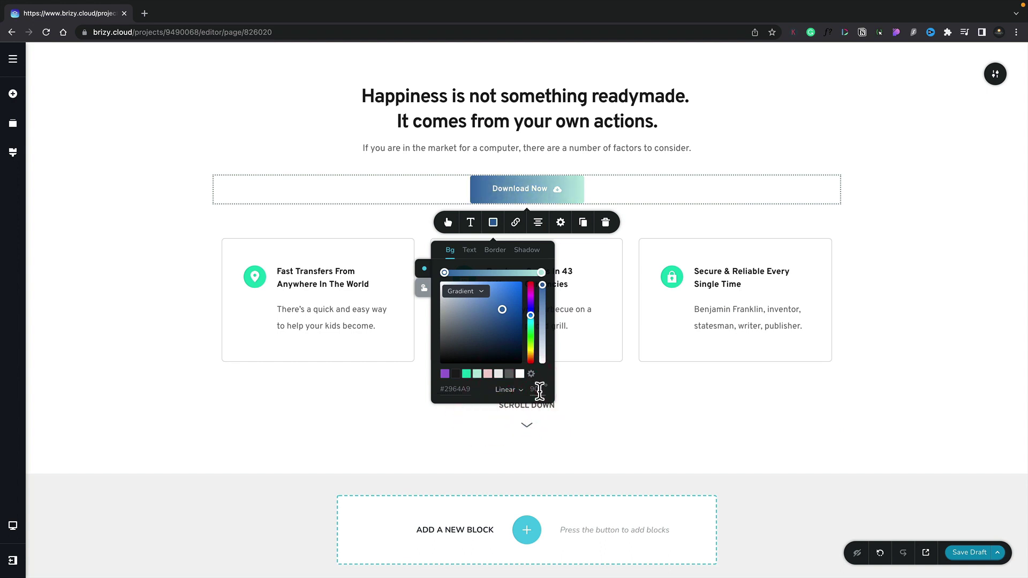
double_click(539, 389)
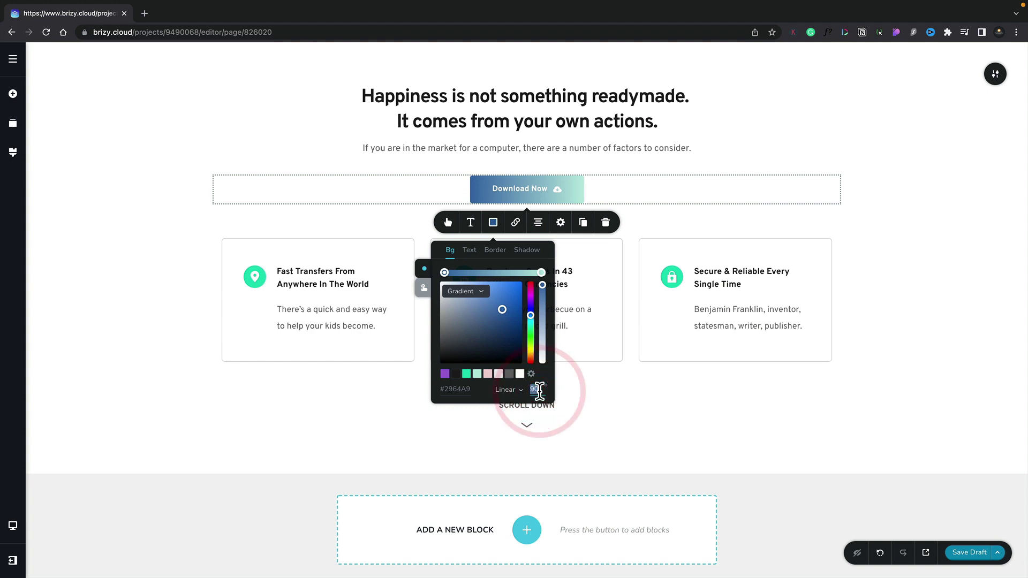
text(180)
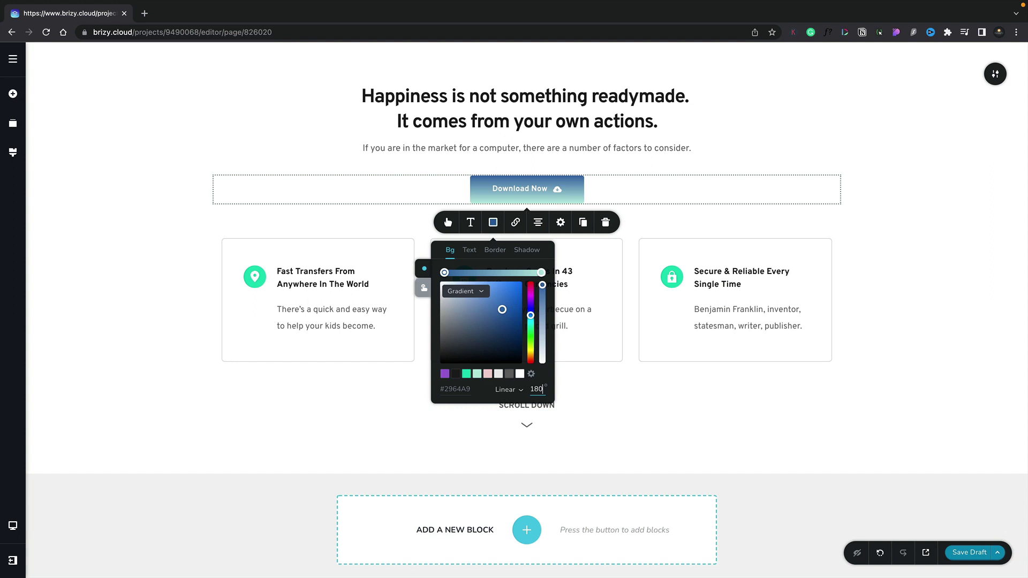
double_click(463, 389)
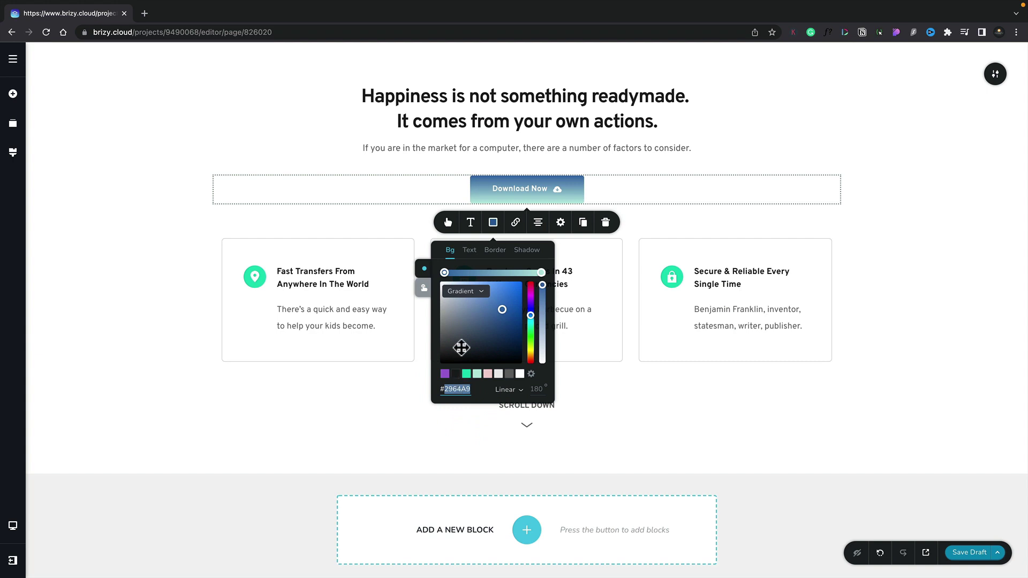
- Revert the button to a solid blue background and give its hover state mint #05CAB6
click(482, 291)
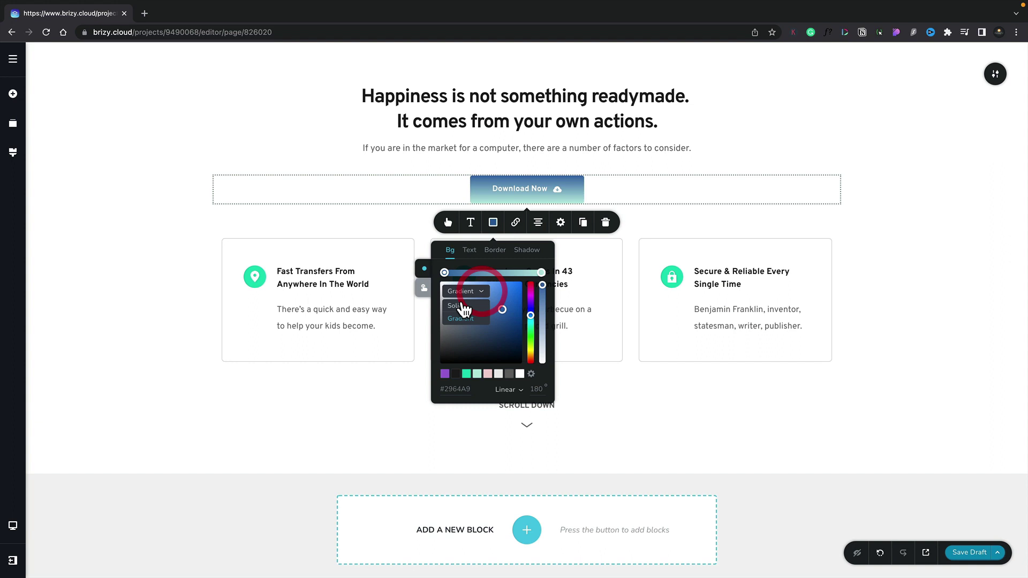
click(459, 305)
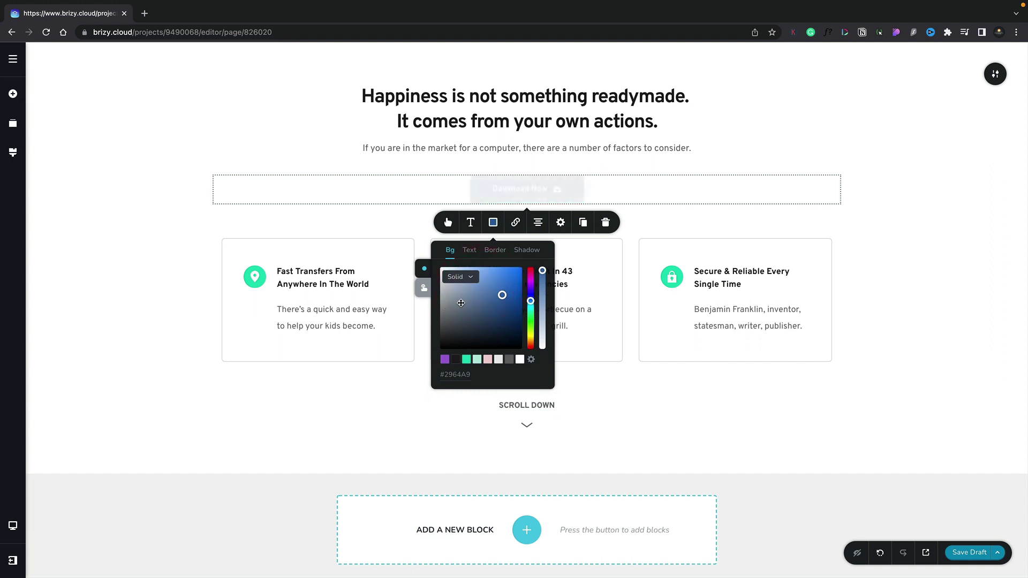
click(423, 288)
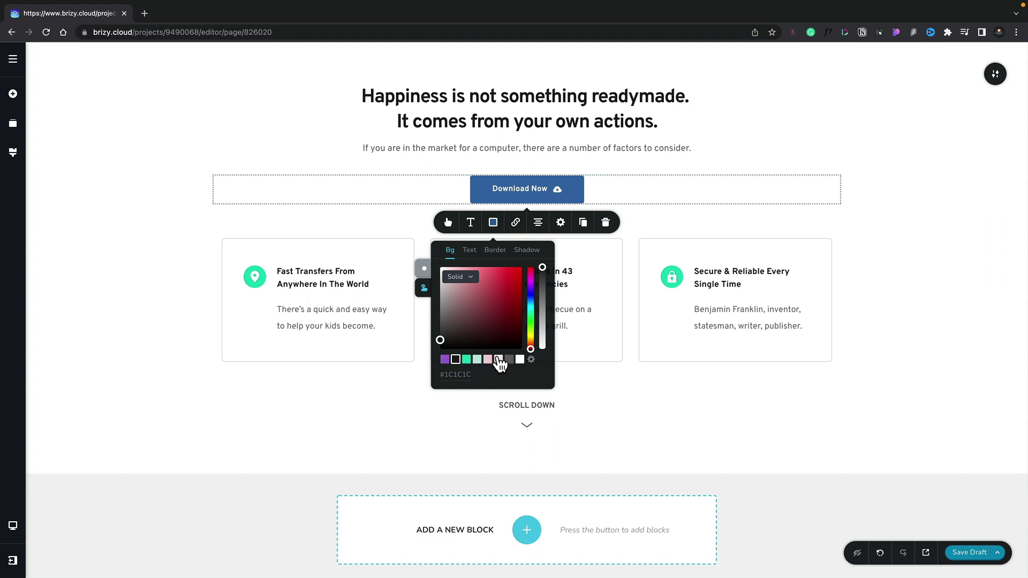
click(467, 359)
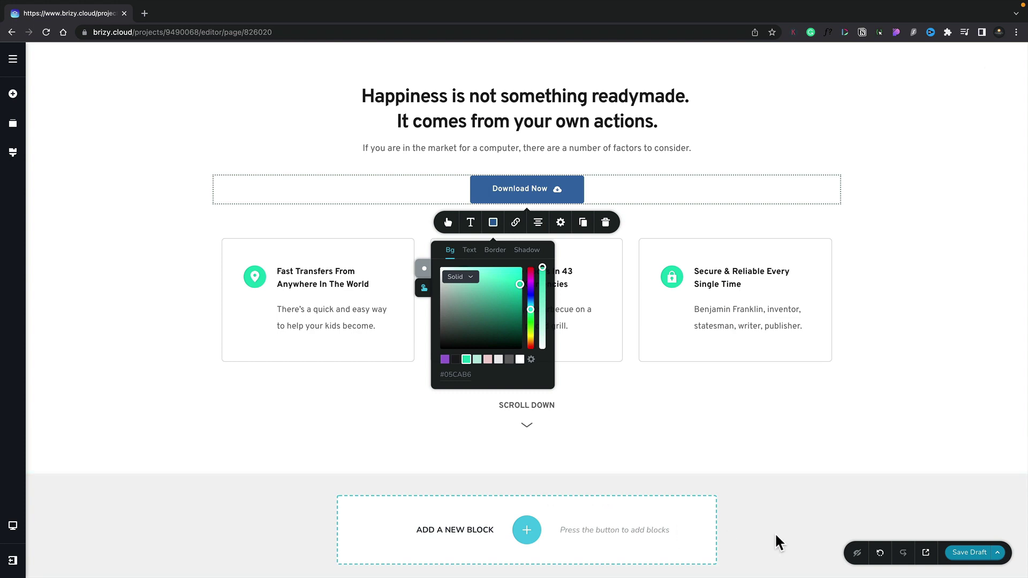
- Clear the page's layout and open The Farm set in the Layouts library
click(998, 553)
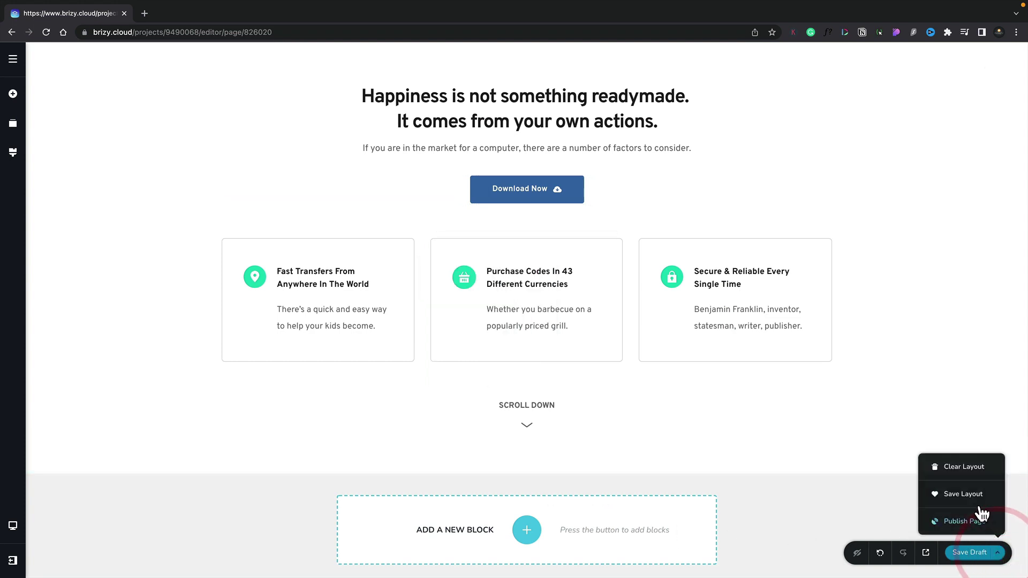
click(963, 474)
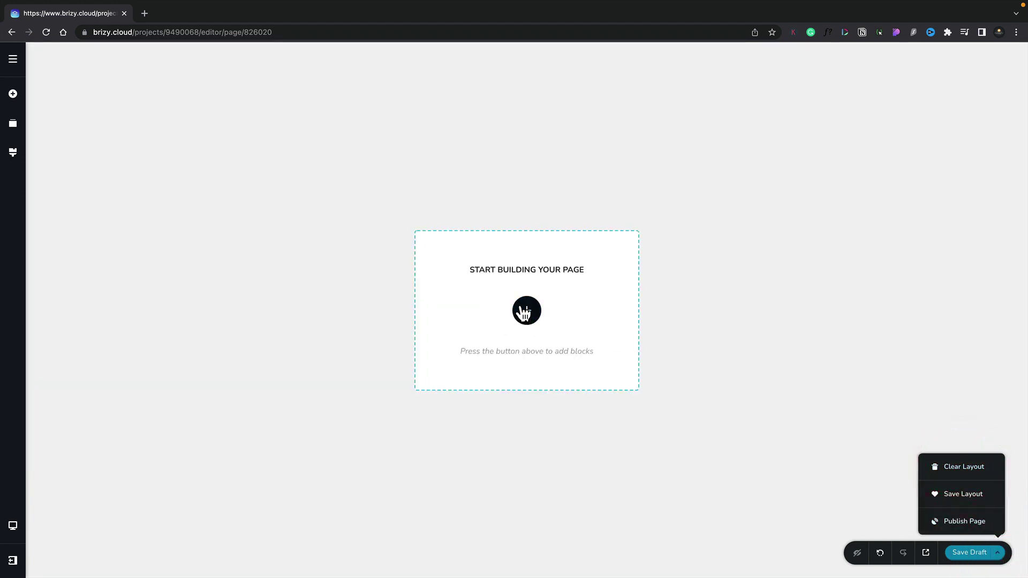
click(526, 310)
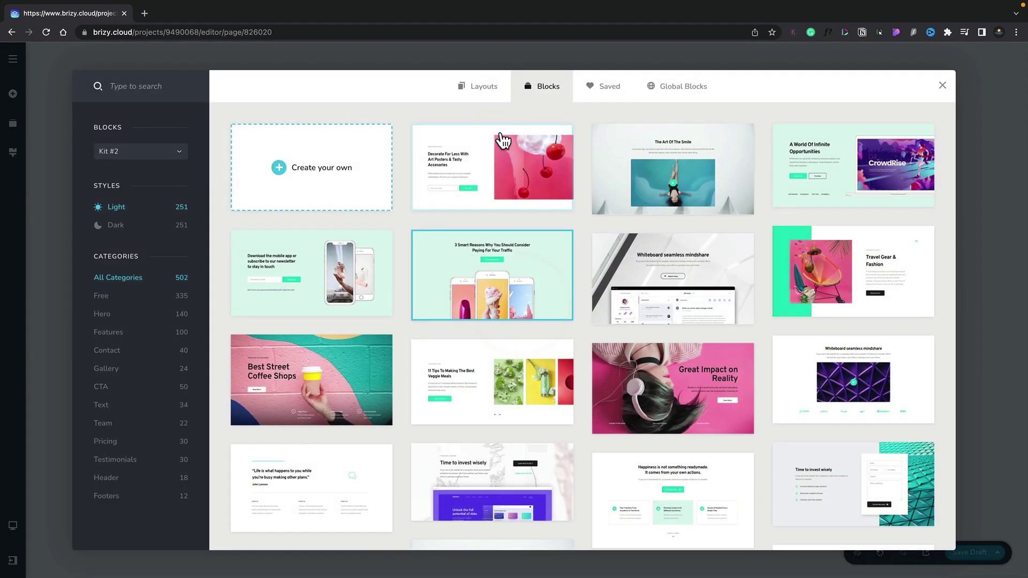
click(477, 87)
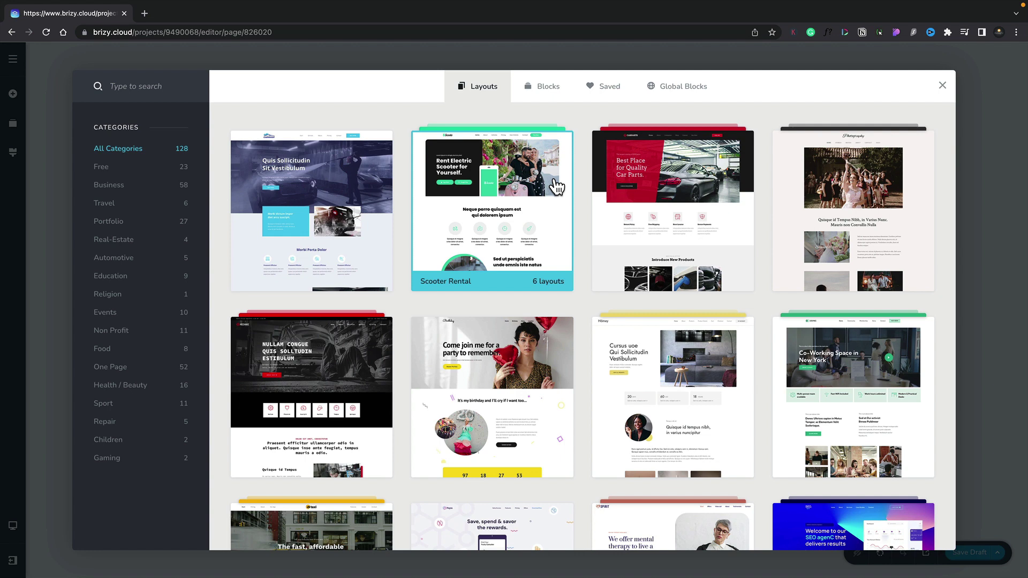
scroll(586, 225, down, 5)
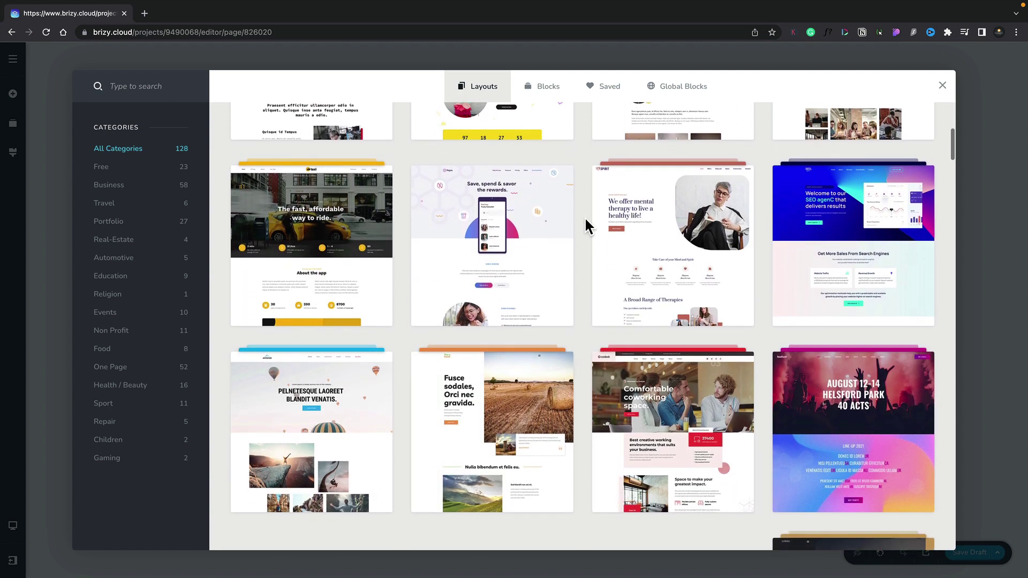
click(472, 436)
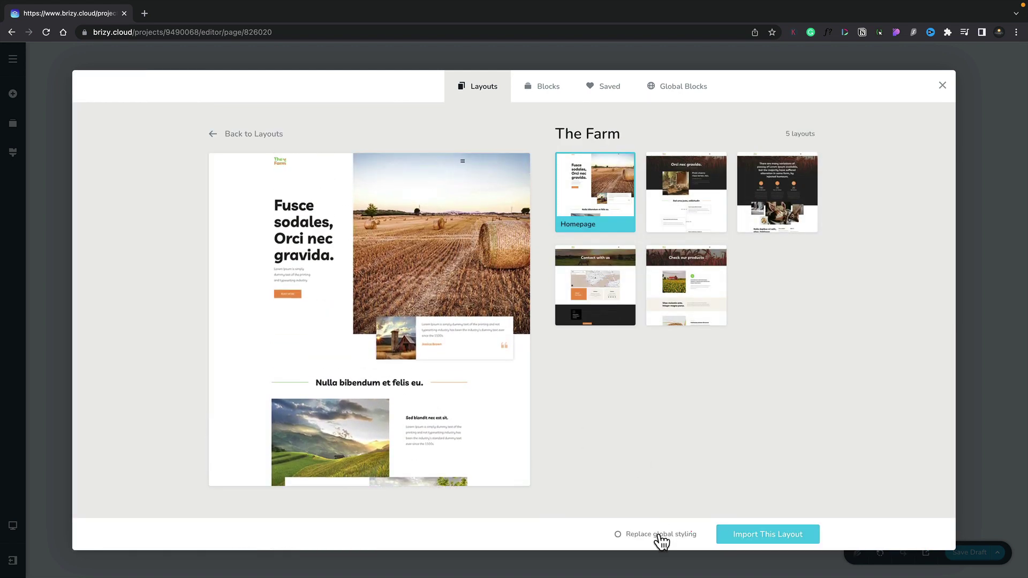
- Import The Farm Homepage with Replace global styling ticked, then review the imported page
click(661, 535)
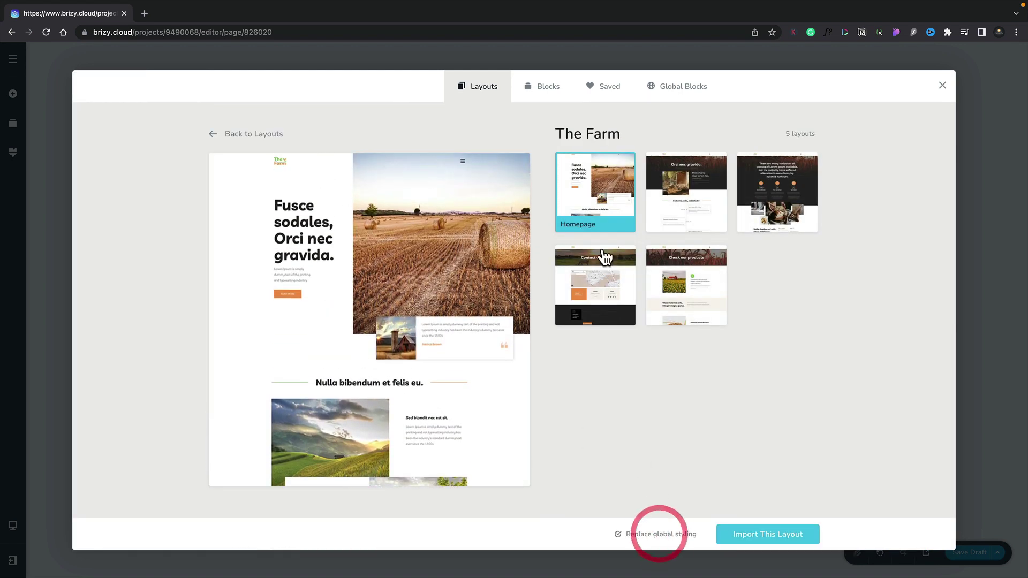
click(767, 537)
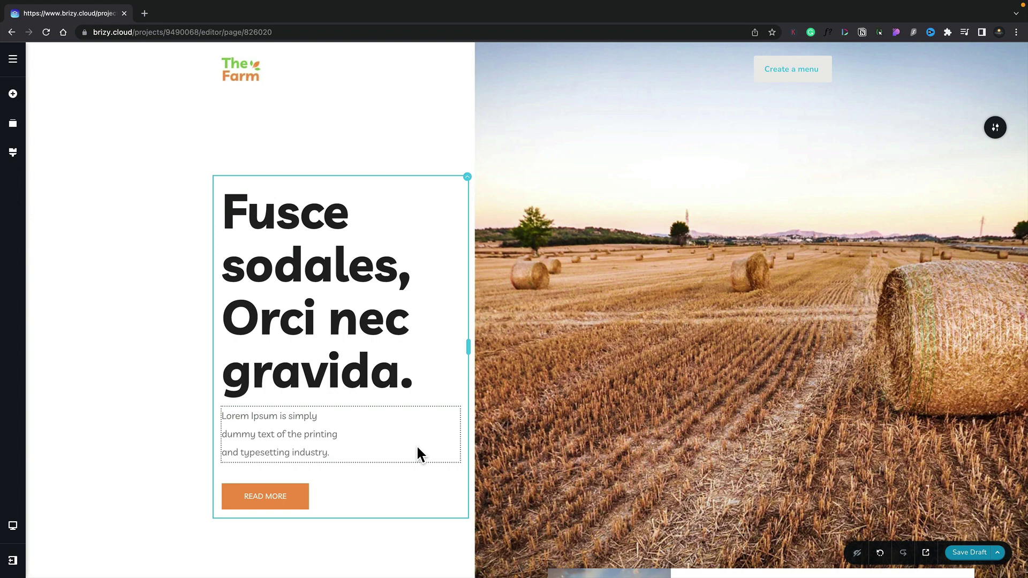
scroll(417, 449, down, 8)
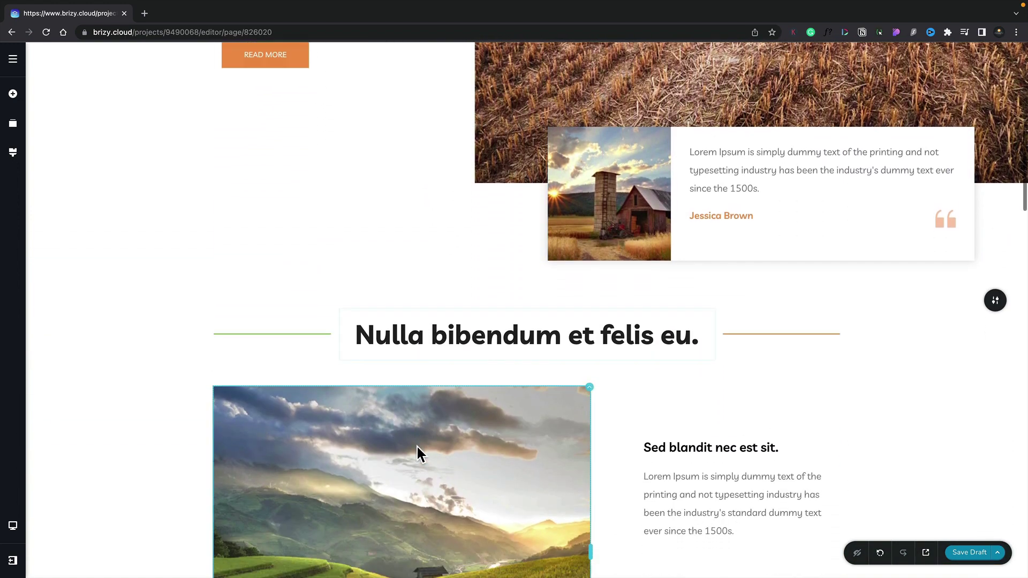
scroll(416, 445, down, 4)
scroll(416, 444, up, 1)
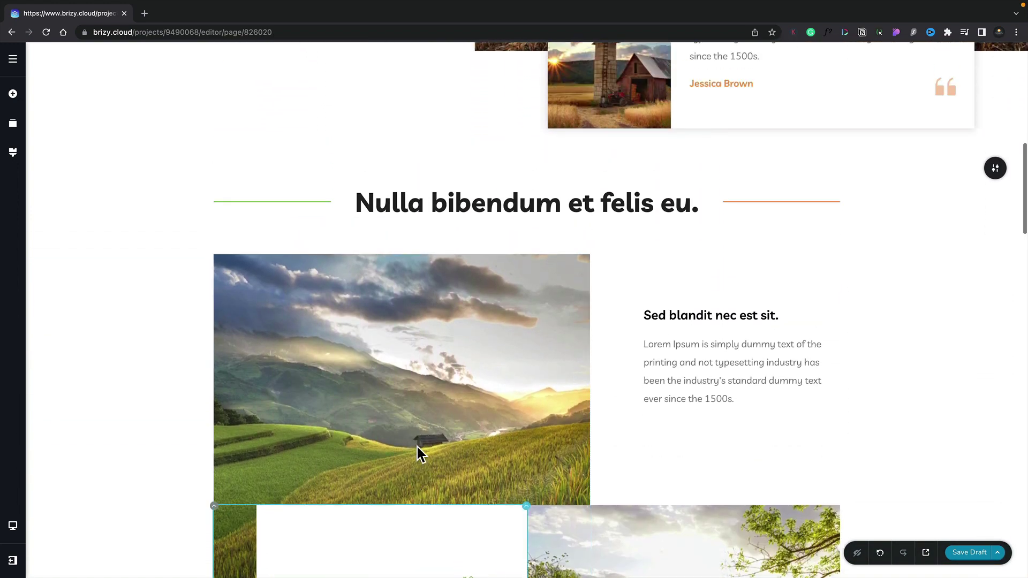
scroll(416, 447, up, 11)
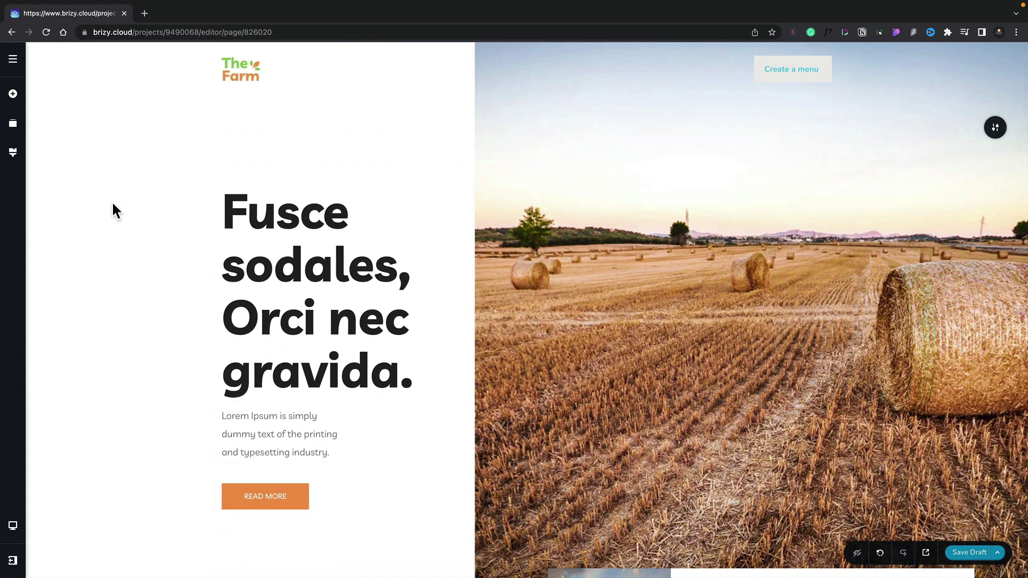
- Open the Styling panel from the left sidebar to view The Farm style
click(15, 154)
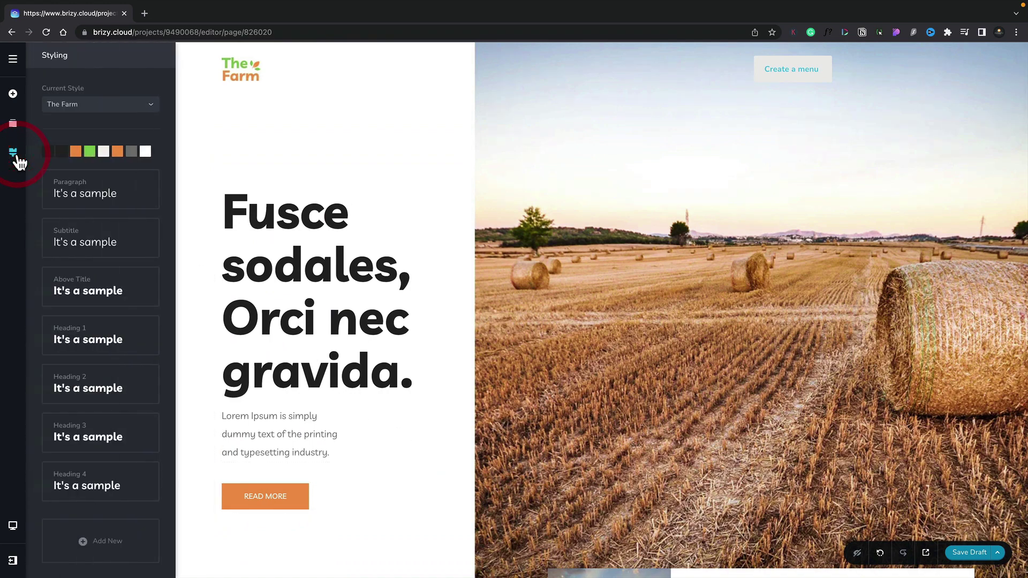
- Preview the Overpass global style, then make Ashen the current style
click(88, 113)
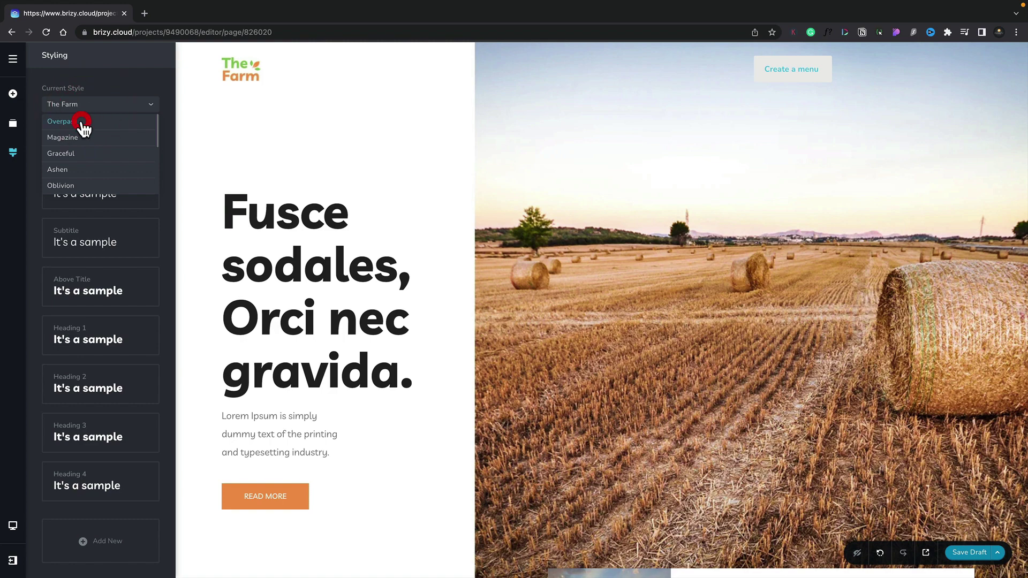
click(83, 122)
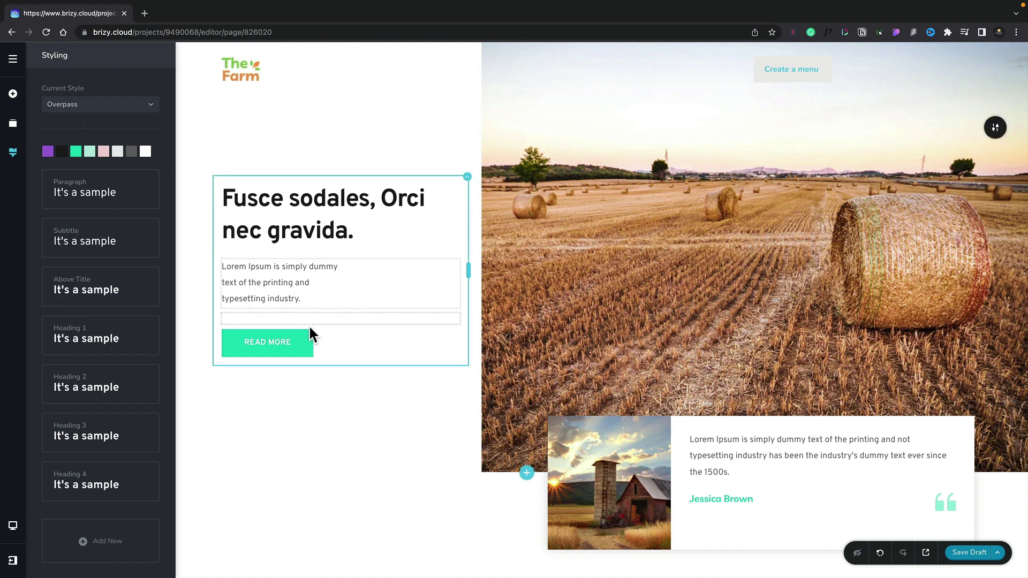
scroll(317, 429, down, 3)
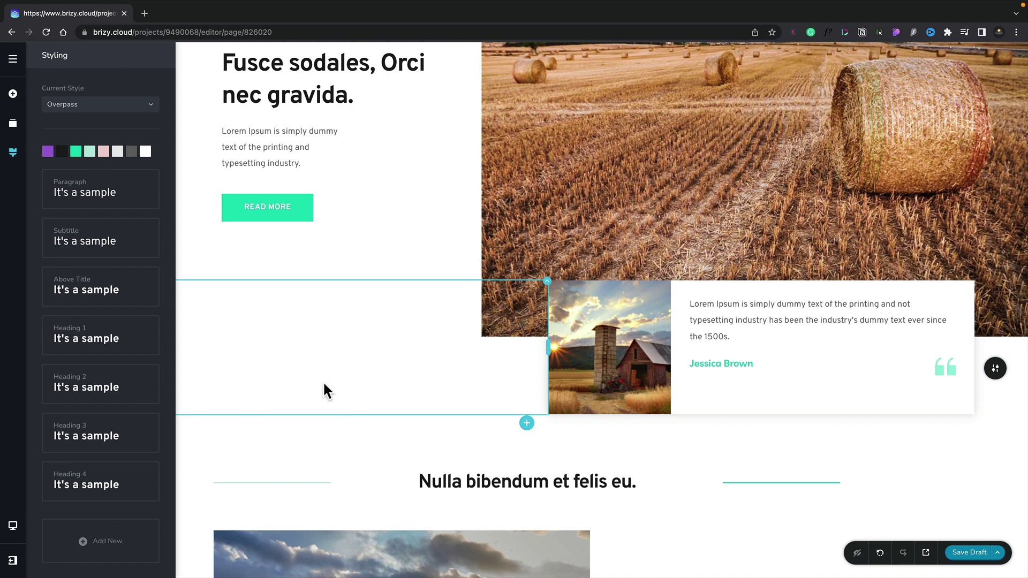
click(143, 112)
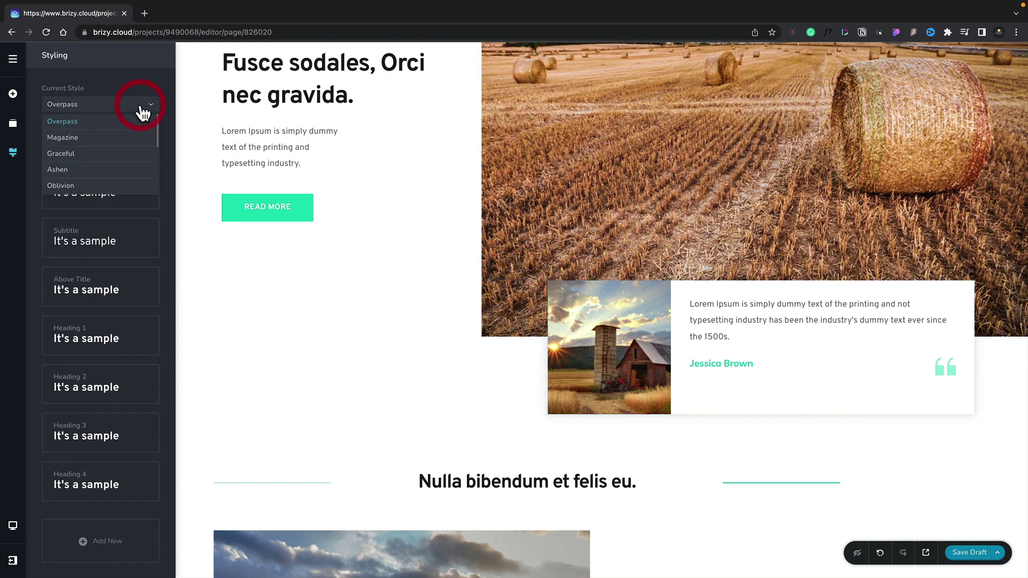
click(59, 170)
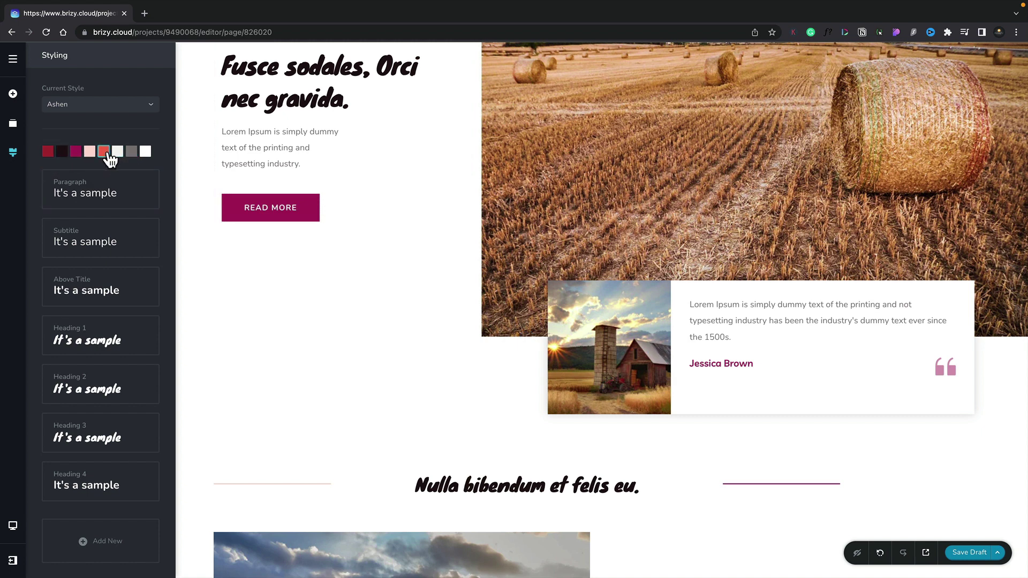
- Recolor the Ashen palette's magenta swatch to blue #2F7DD3, turning the Read More button and testimonial name blue
click(75, 153)
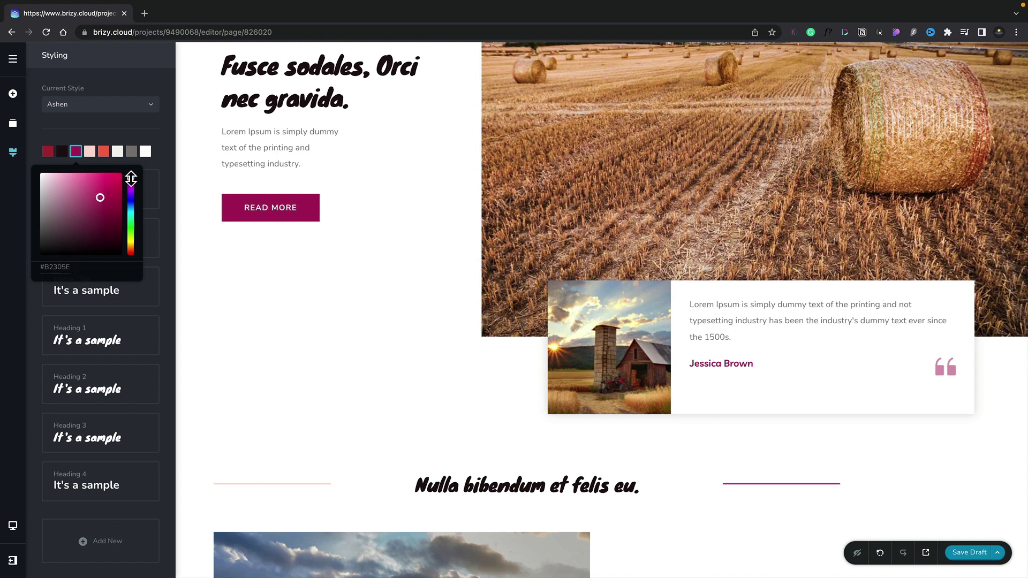
drag(130, 179, 131, 206)
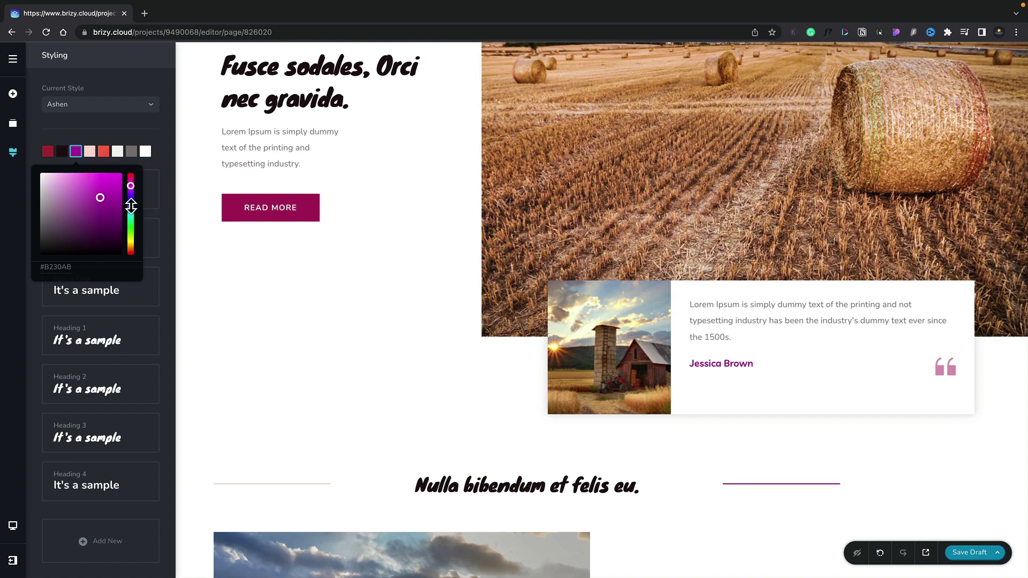
click(103, 189)
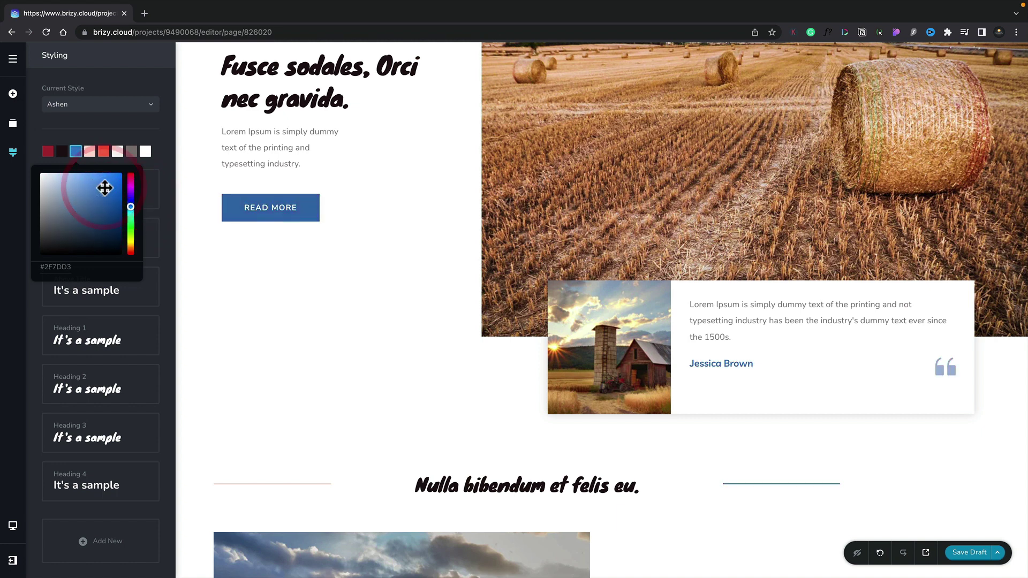